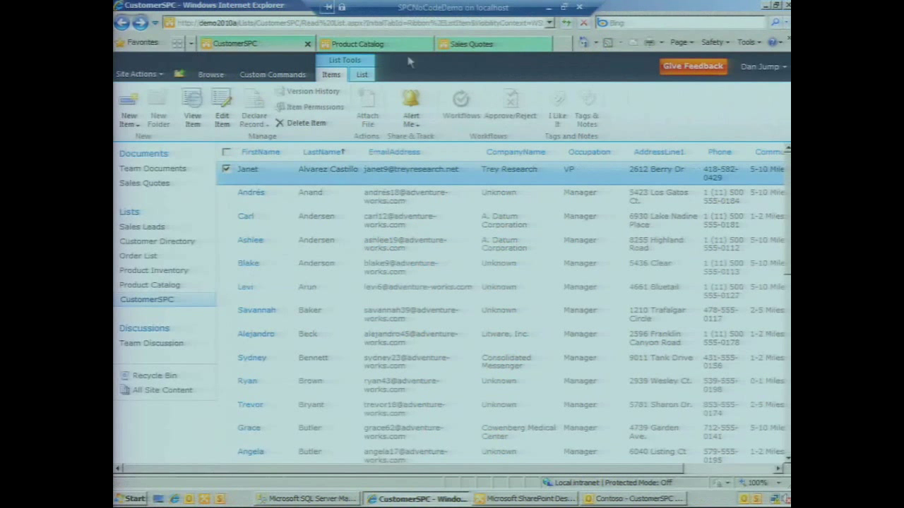
Open the Contoso Angiographic Projector AP11 item from the Product Catalog list for editing.
{"action": "left_click", "coordinate": [368, 45]}
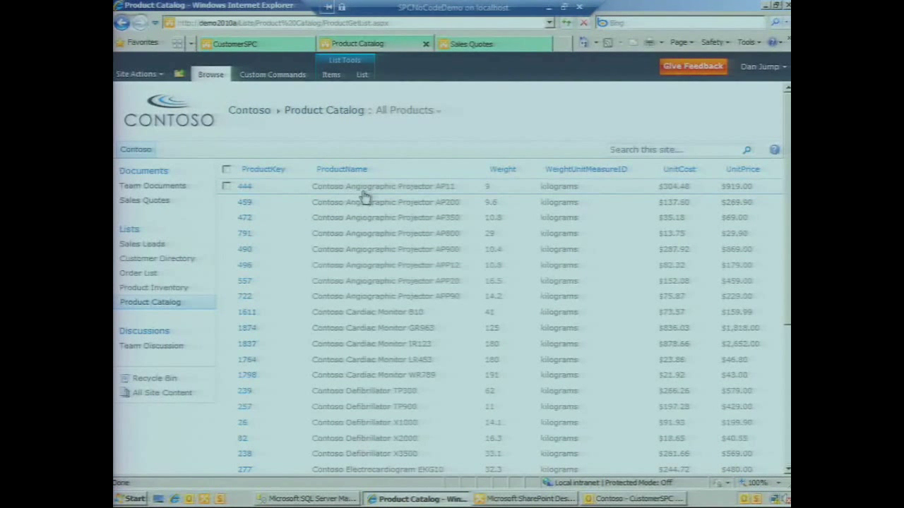
{"action": "left_click", "coordinate": [325, 192]}
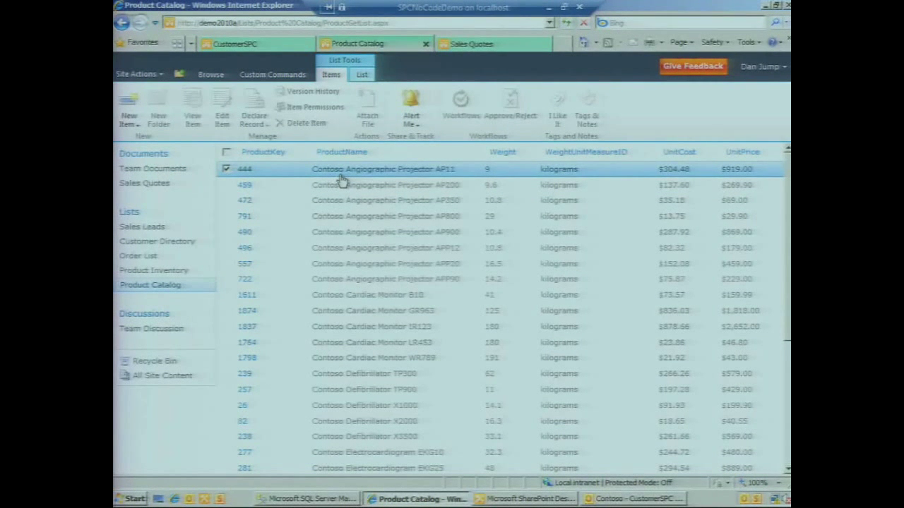
{"action": "left_click", "coordinate": [302, 172]}
{"action": "left_click", "coordinate": [277, 197]}
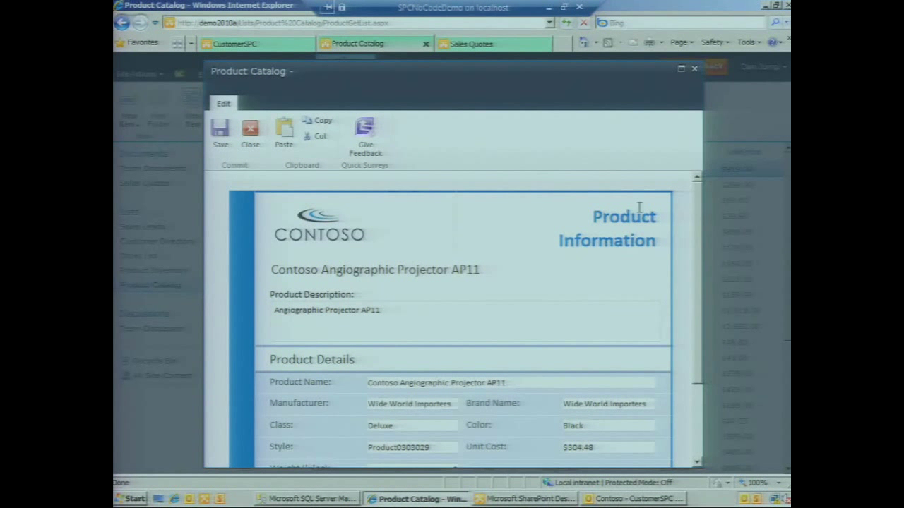
Set the product's unit cost to $104.48, save the form and check the updated row in the list.
{"action": "left_click_drag", "start_coordinate": [695, 231], "coordinate": [697, 247]}
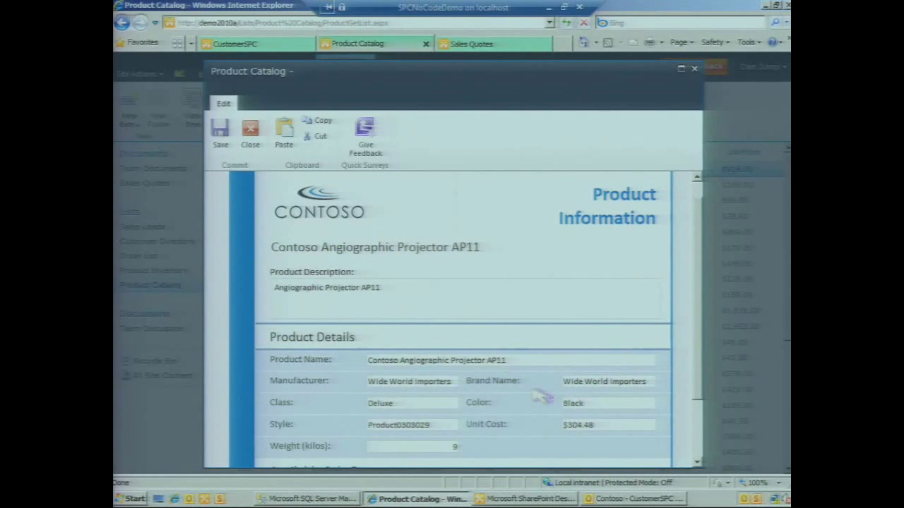
{"action": "left_click", "coordinate": [570, 425]}
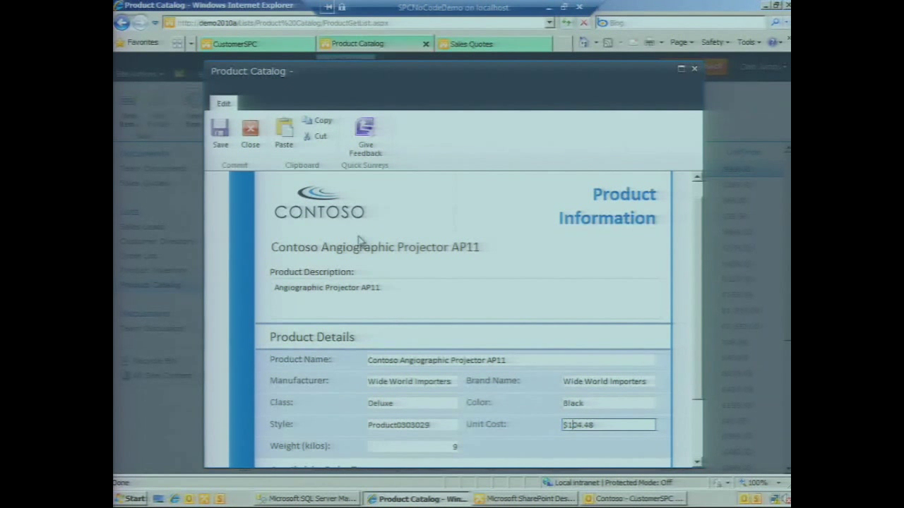
{"action": "left_click", "coordinate": [221, 141]}
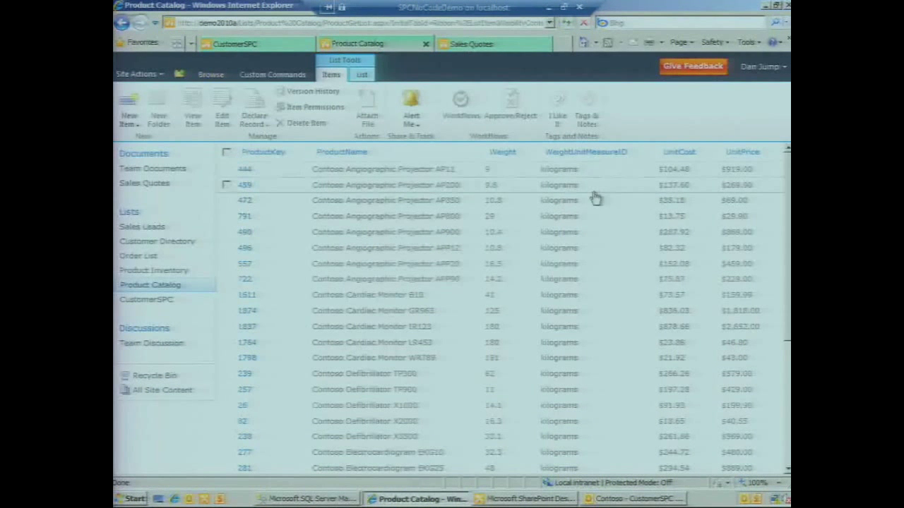
{"action": "left_click", "coordinate": [681, 174]}
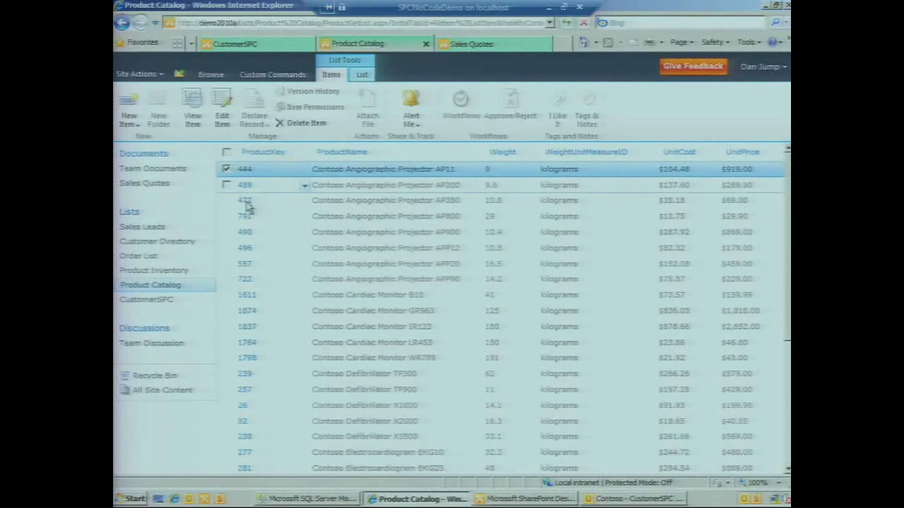
Sync the Product Catalog list to SharePoint Workspace, installing its Office customization, and open the synced workspace.
{"action": "left_click", "coordinate": [364, 75]}
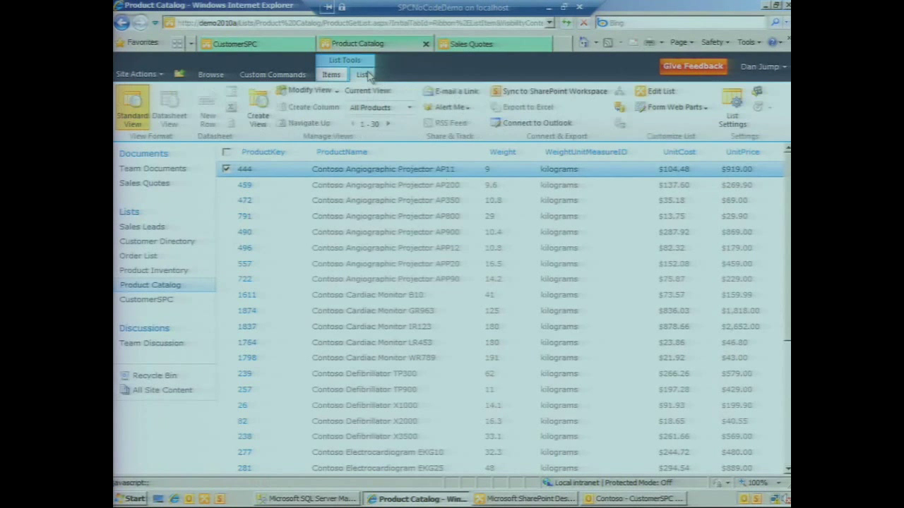
{"action": "left_click", "coordinate": [520, 96]}
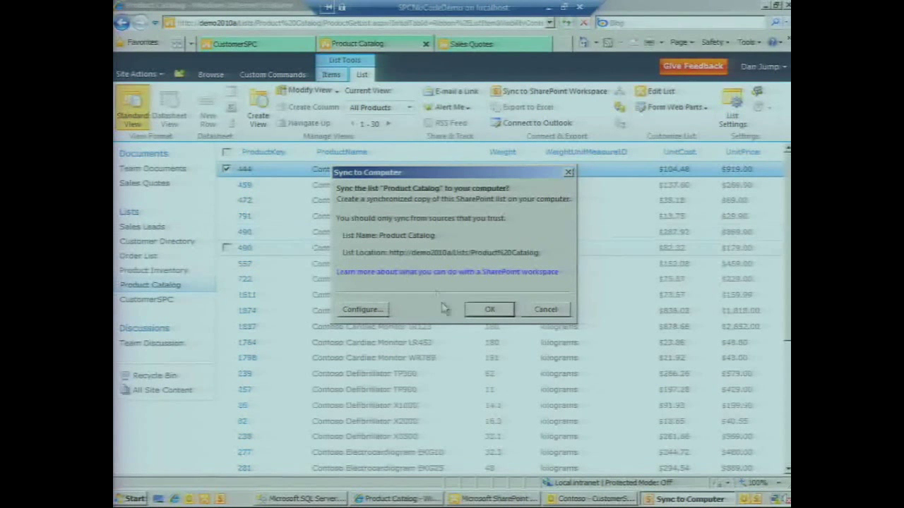
{"action": "left_click", "coordinate": [487, 310]}
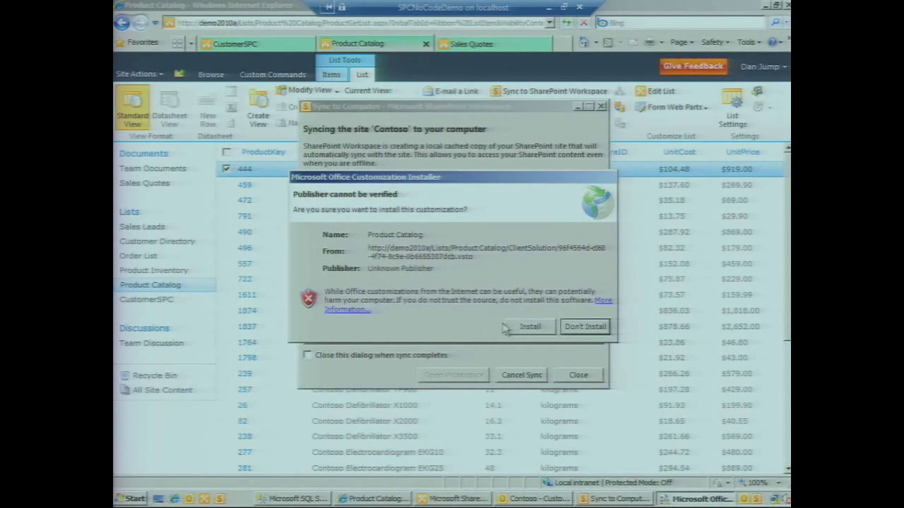
{"action": "left_click", "coordinate": [524, 328]}
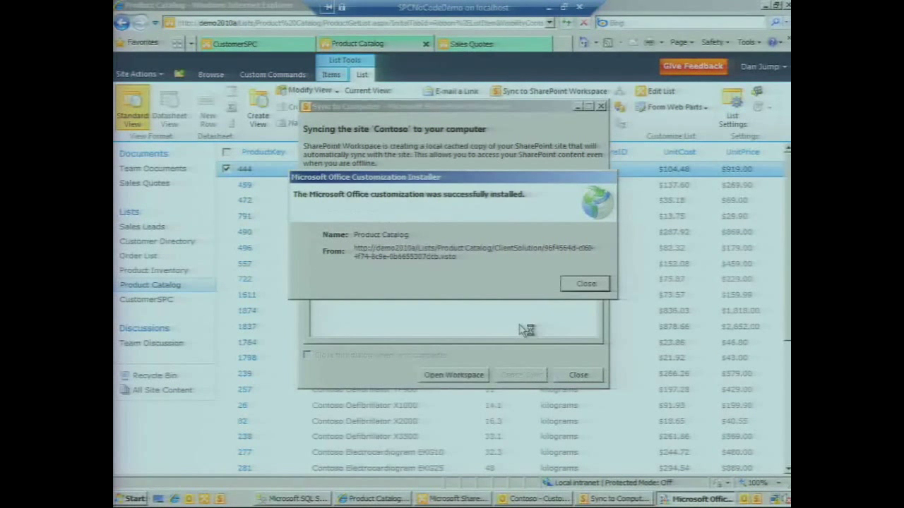
{"action": "left_click", "coordinate": [586, 284]}
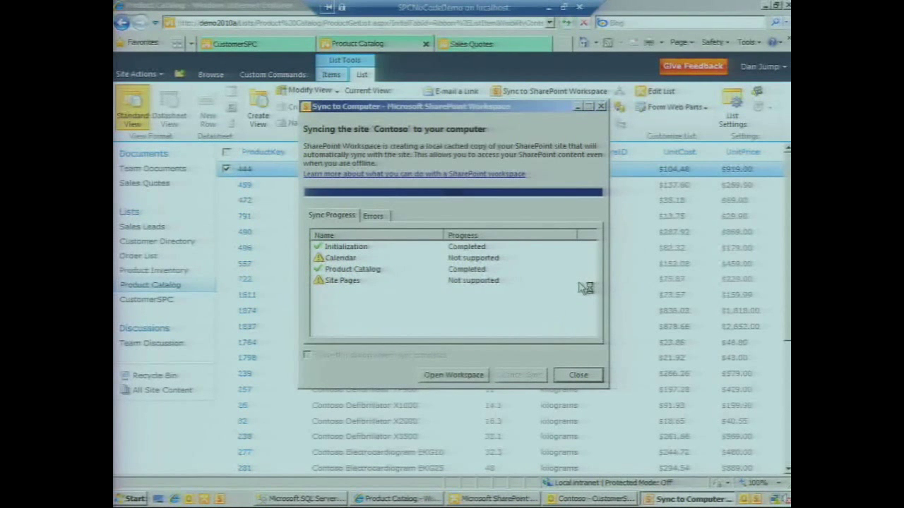
{"action": "left_click", "coordinate": [443, 375]}
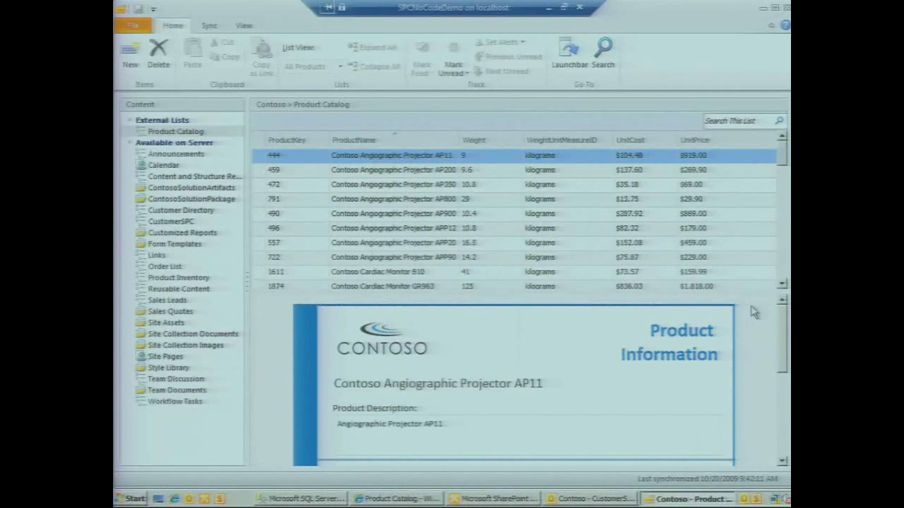
Examine the product details of Contoso Angiographic Projector AP11, and preview the AP350 item from the list.
{"action": "left_click_drag", "start_coordinate": [785, 327], "coordinate": [785, 356]}
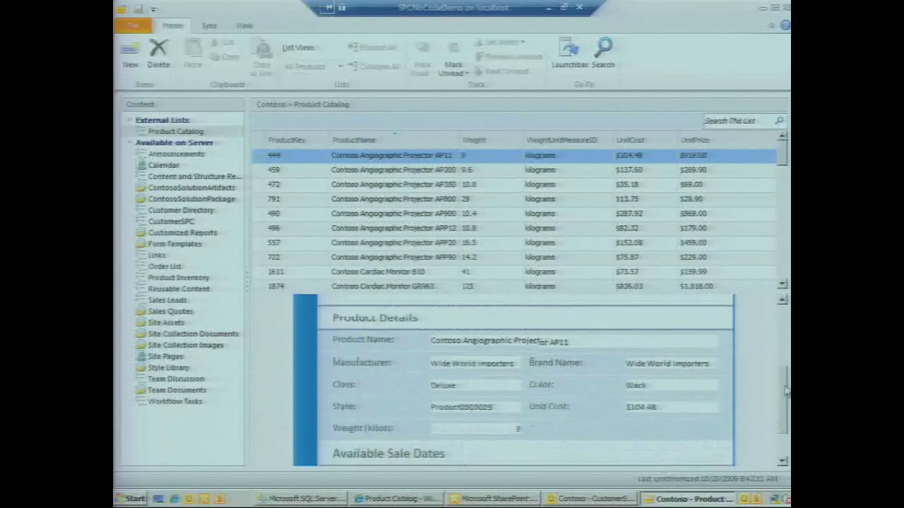
{"action": "left_click", "coordinate": [437, 201]}
{"action": "left_click", "coordinate": [439, 209]}
{"action": "left_click", "coordinate": [436, 202]}
{"action": "key", "text": "Up"}
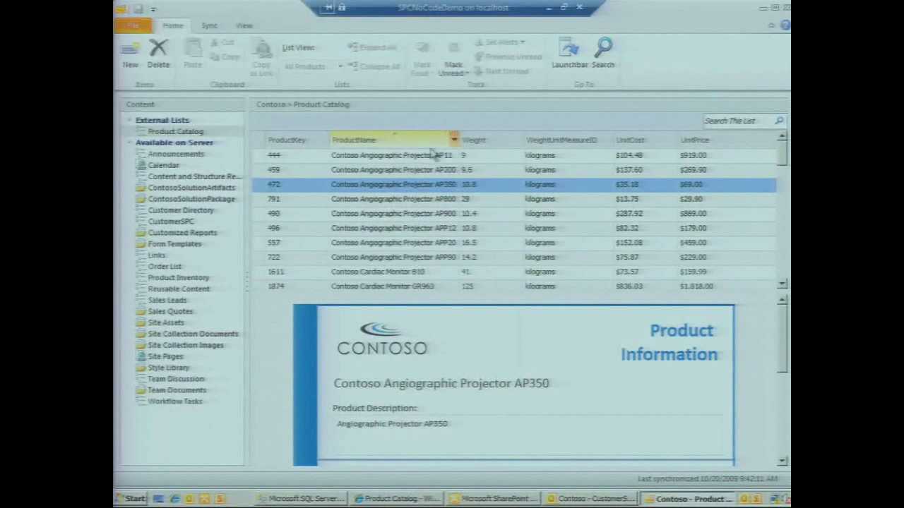
Review the sorting, grouping and filtering options available for the ProductName column.
{"action": "left_click", "coordinate": [452, 141]}
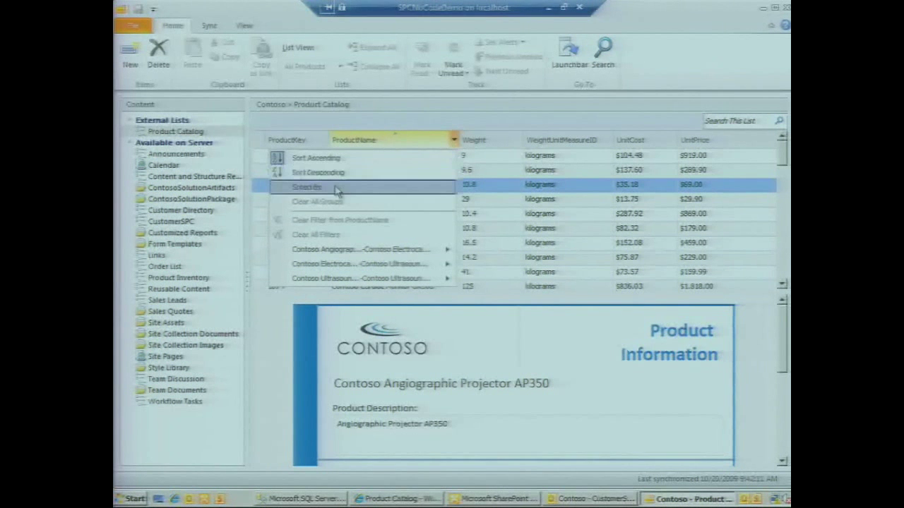
{"action": "mouse_move", "coordinate": [332, 251]}
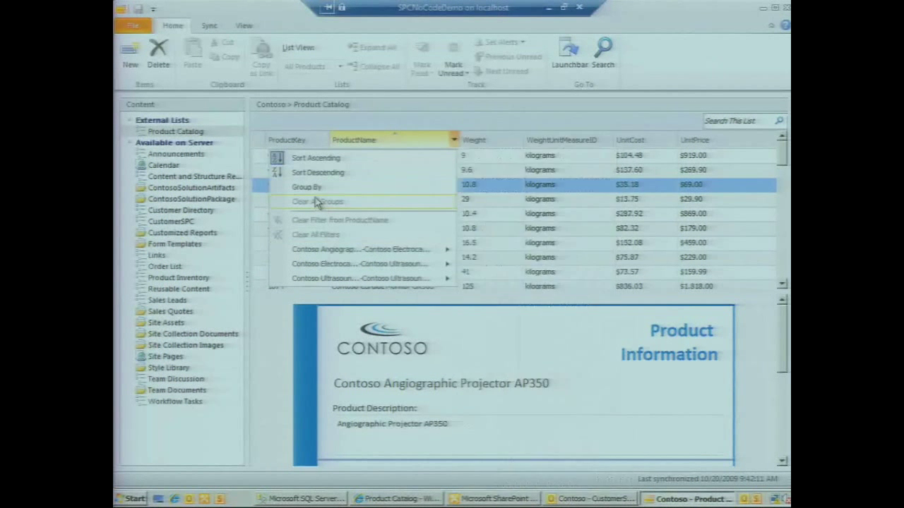
{"action": "left_click", "coordinate": [496, 113]}
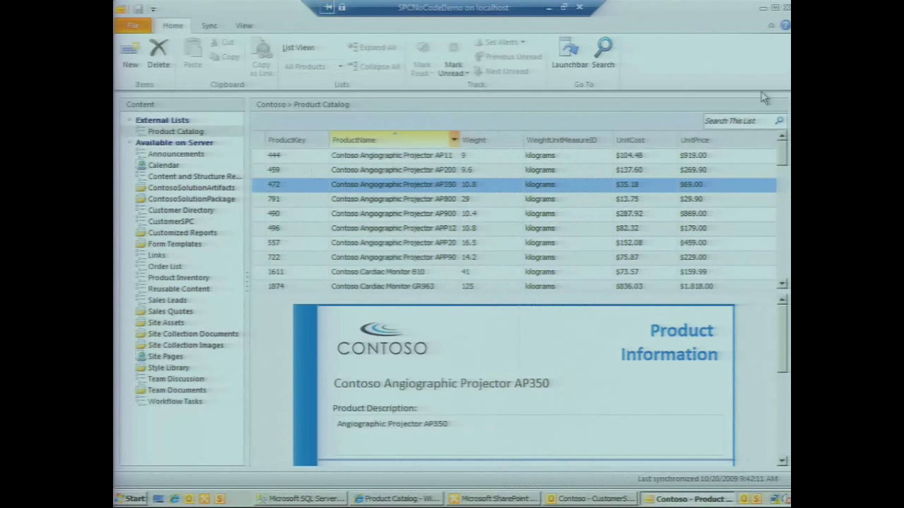
Search the Product Catalog list for "proj" and open the Contoso Angiographic Projector AP11 item.
{"action": "left_click", "coordinate": [724, 122]}
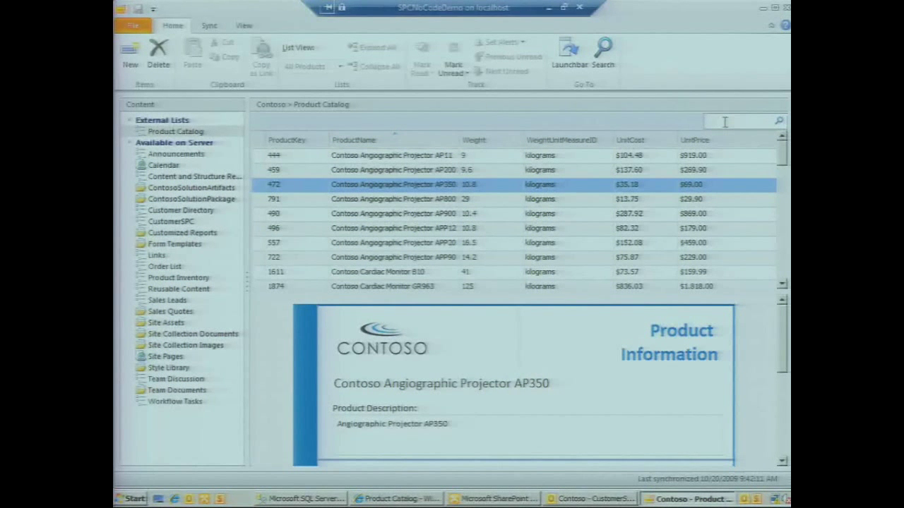
{"action": "type", "text": "proj"}
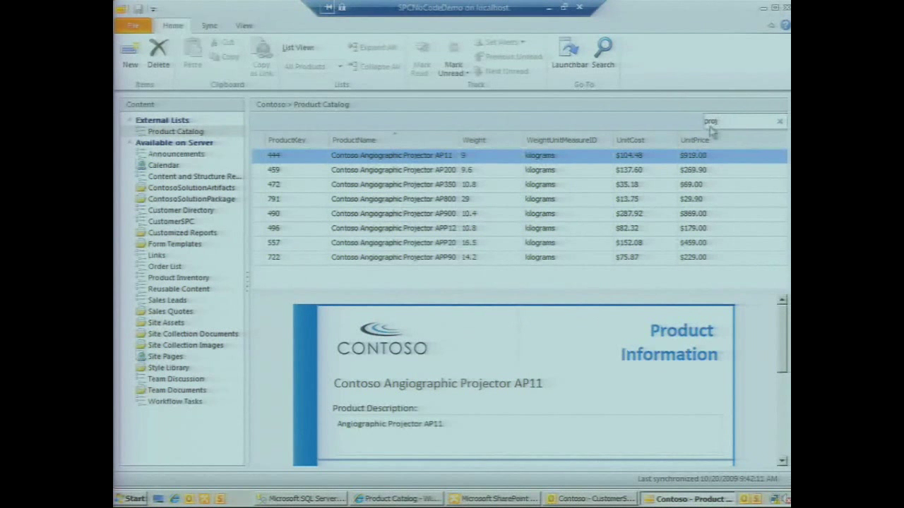
{"action": "double_click", "coordinate": [356, 161]}
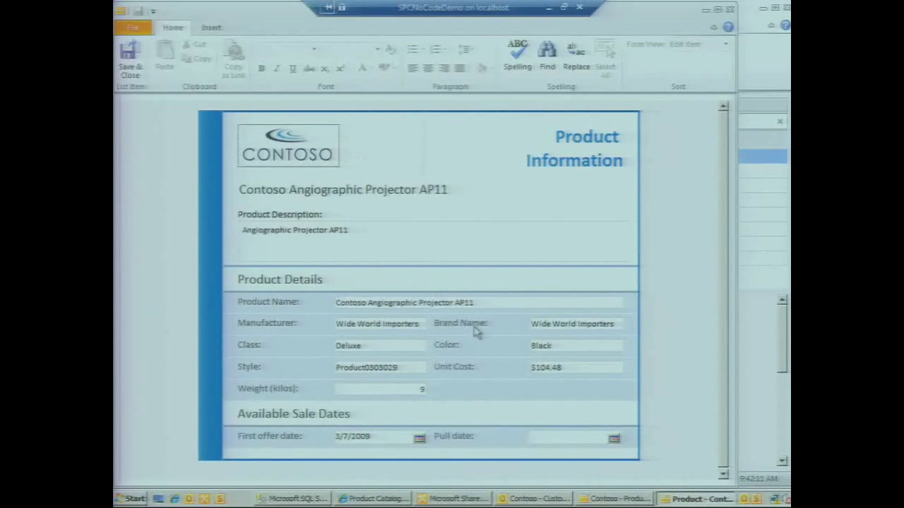
Change the product name to Contoso Angiographic Projector AP100, then save and close the item.
{"action": "left_click", "coordinate": [478, 302]}
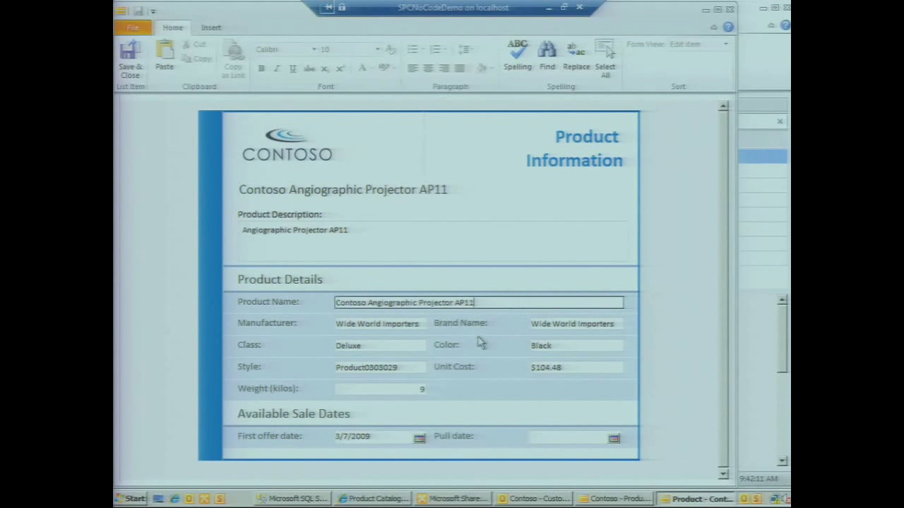
{"action": "key", "text": "BackSpace"}
{"action": "type", "text": "00"}
{"action": "left_click", "coordinate": [130, 59]}
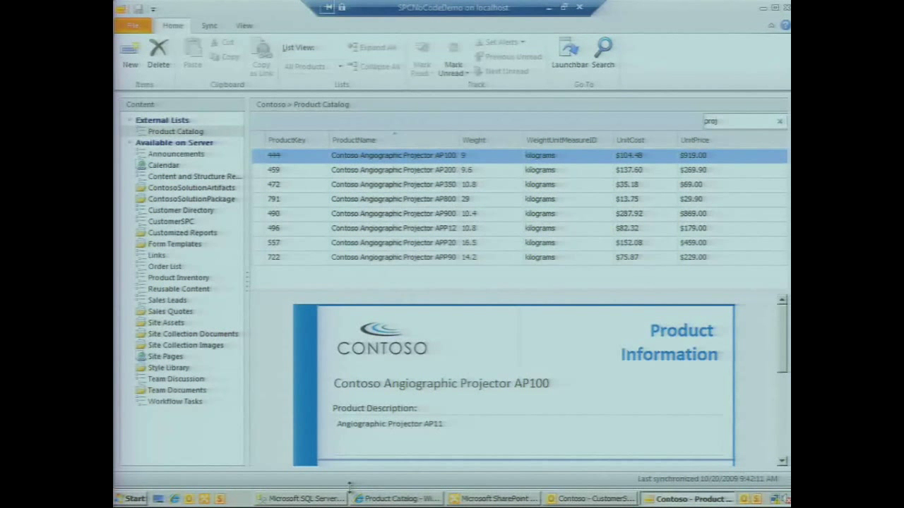
Switch to SQL Server Management Studio, rerun the product query and check the first product's unit cost and name.
{"action": "left_click", "coordinate": [303, 499]}
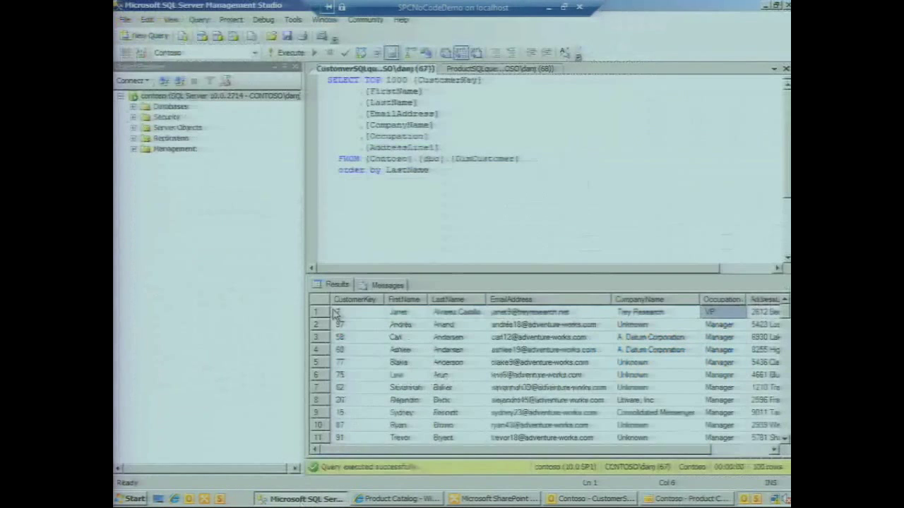
{"action": "left_click", "coordinate": [488, 72]}
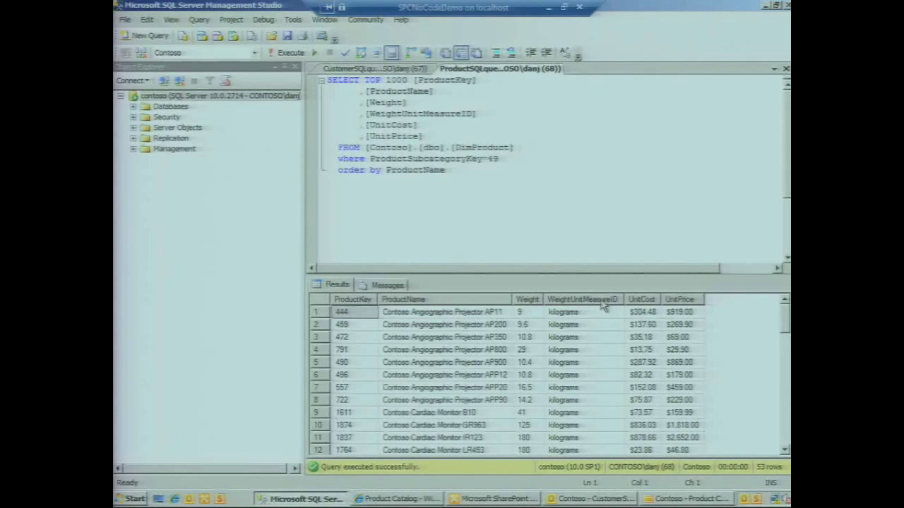
{"action": "left_click", "coordinate": [482, 315]}
{"action": "key", "text": "F5"}
{"action": "left_click", "coordinate": [652, 311]}
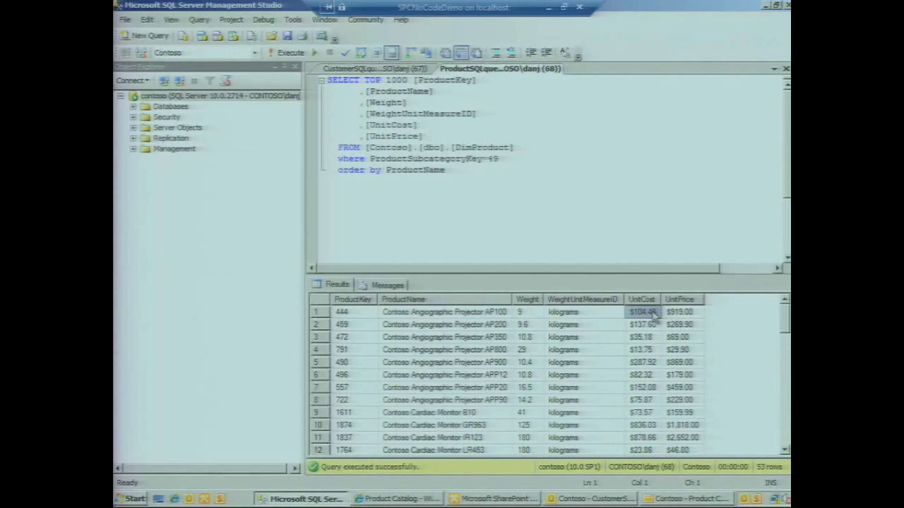
{"action": "left_click", "coordinate": [474, 316]}
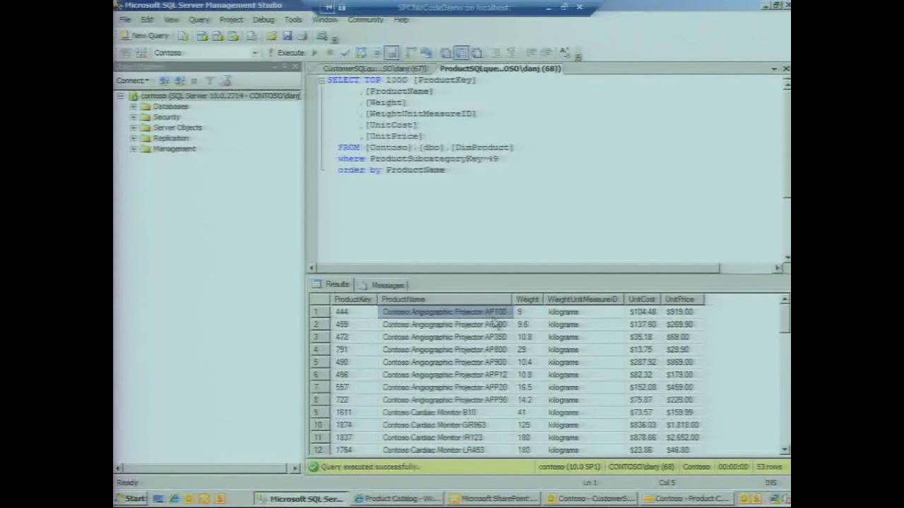
Switch back to Internet Explorer, reload the Product Catalog list and select the product with key 444.
{"action": "left_click", "coordinate": [389, 499]}
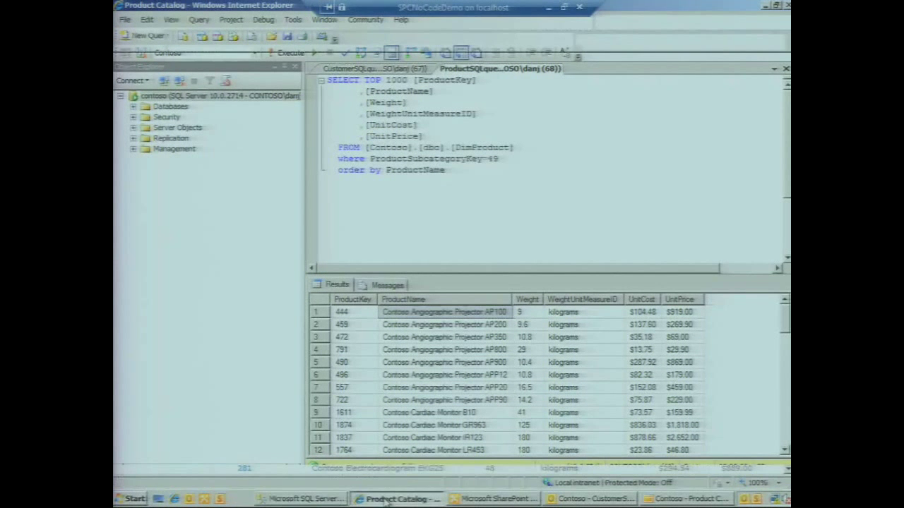
{"action": "key", "text": "F5"}
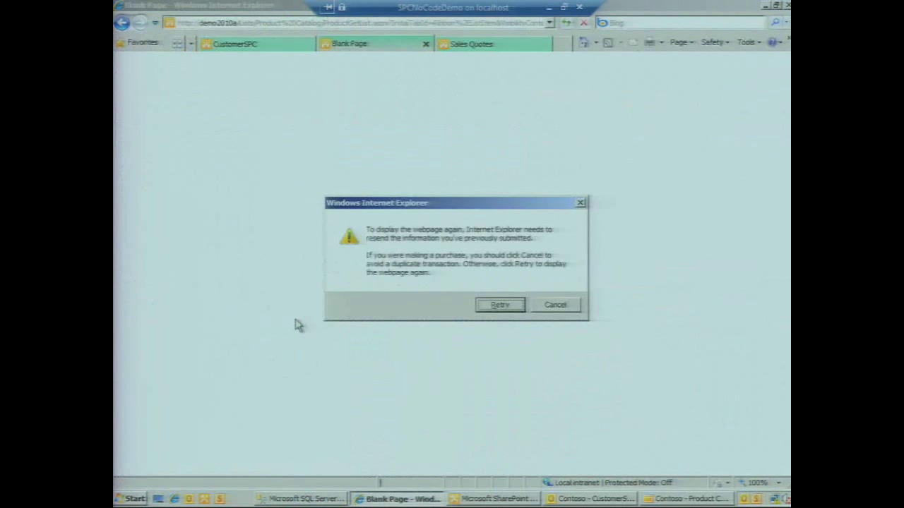
{"action": "key", "text": "Return"}
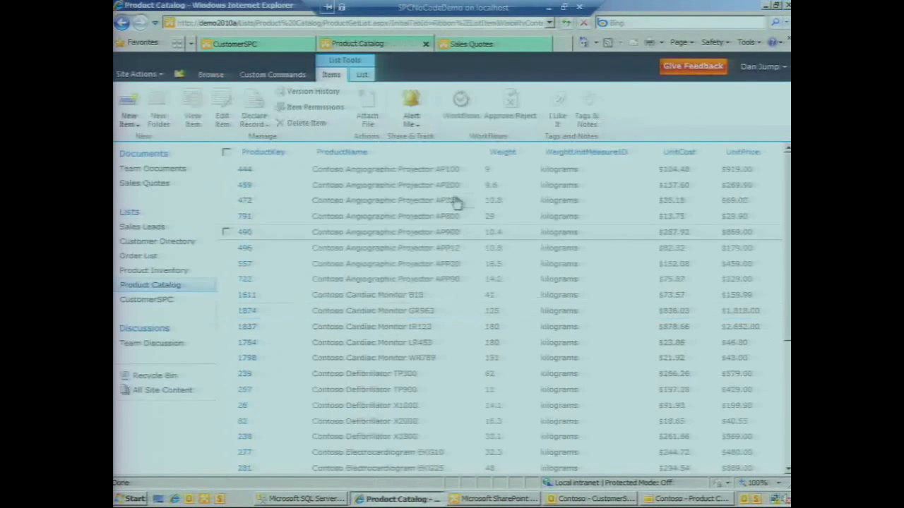
{"action": "left_click", "coordinate": [393, 169]}
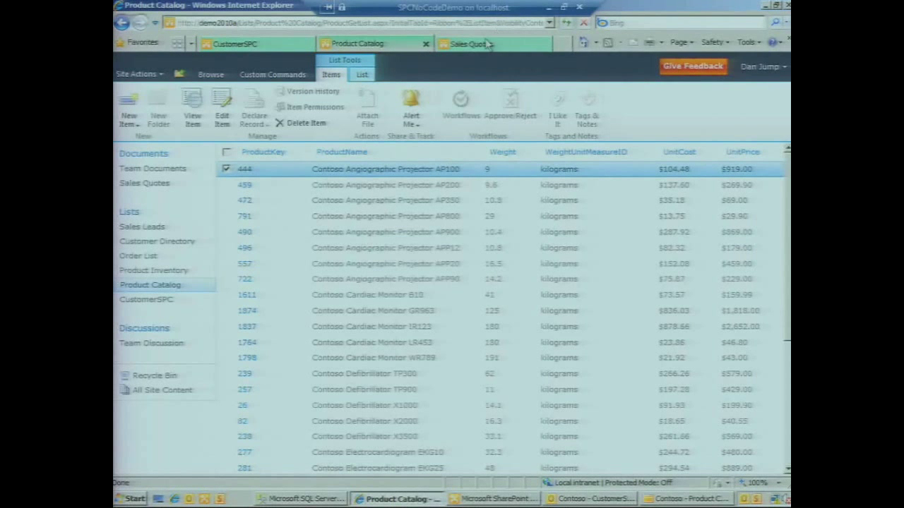
Open the Sales Quotes library and examine the customer and product columns of its documents.
{"action": "left_click", "coordinate": [485, 45]}
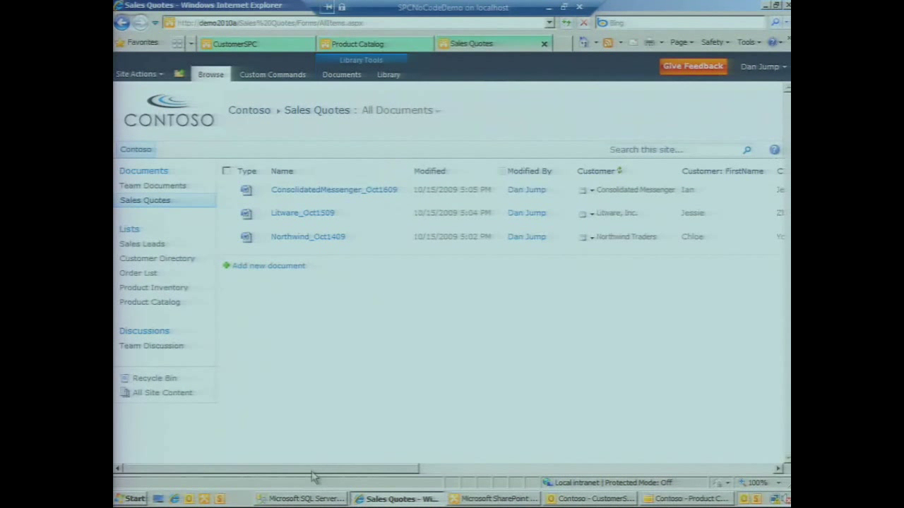
{"action": "left_click_drag", "start_coordinate": [312, 471], "coordinate": [446, 476]}
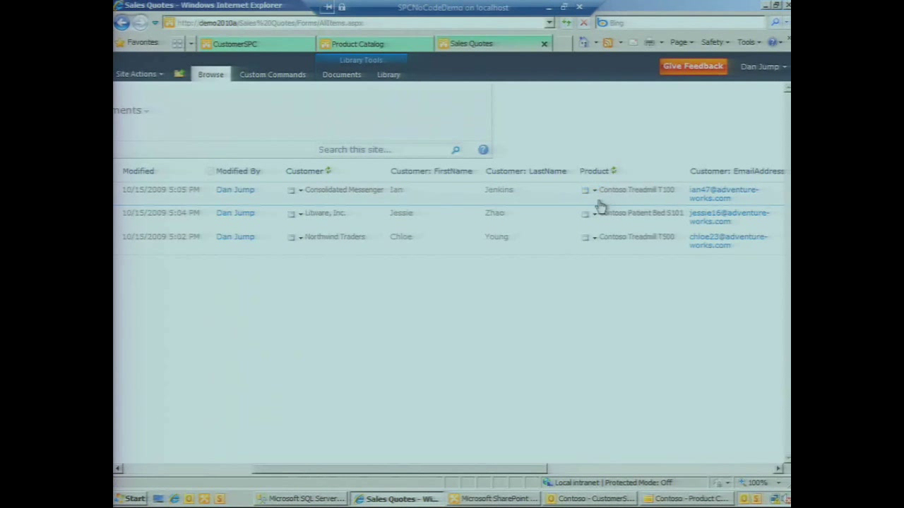
{"action": "left_click", "coordinate": [176, 471]}
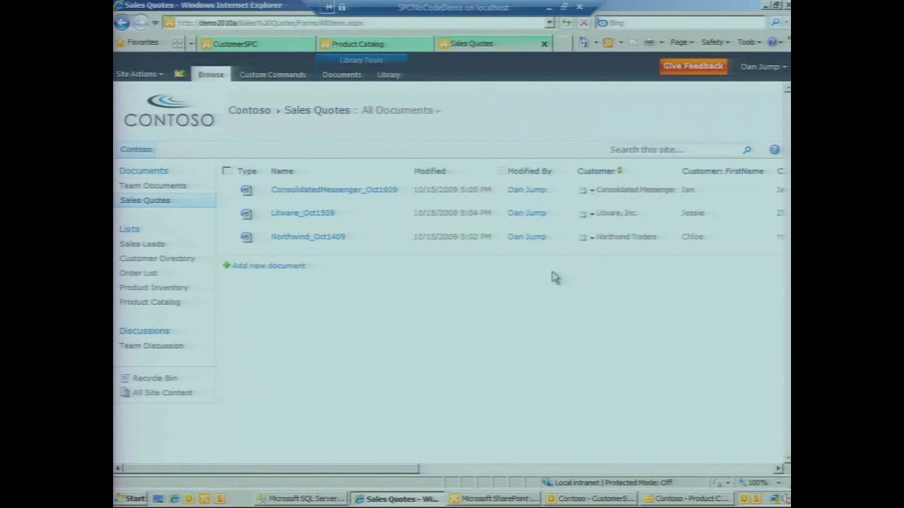
Create a new document from the Sales Quotes library's template, accept opening template2.dotx, and close the document properties pane in Word.
{"action": "left_click", "coordinate": [344, 75]}
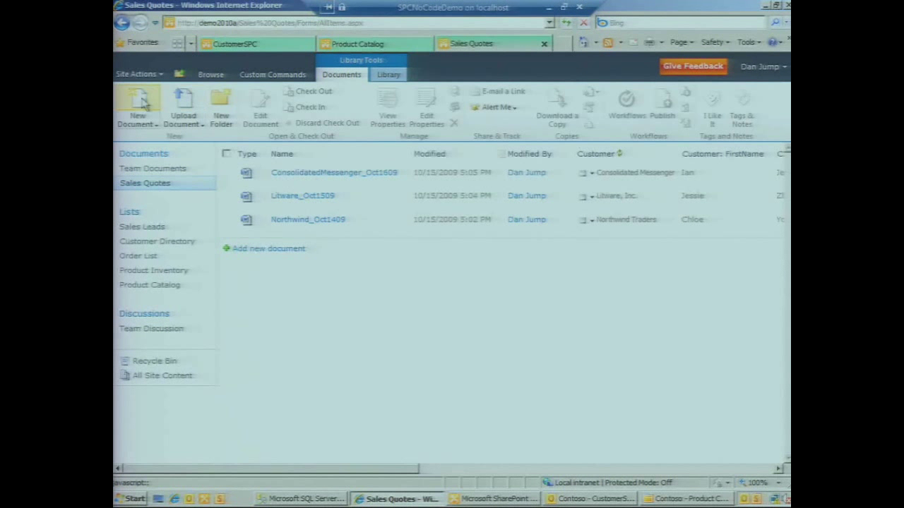
{"action": "left_click", "coordinate": [132, 102]}
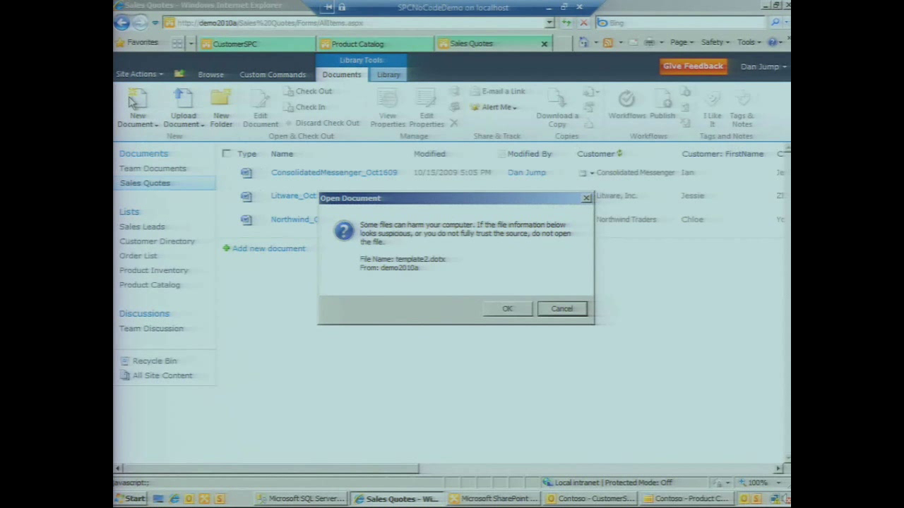
{"action": "left_click", "coordinate": [506, 312]}
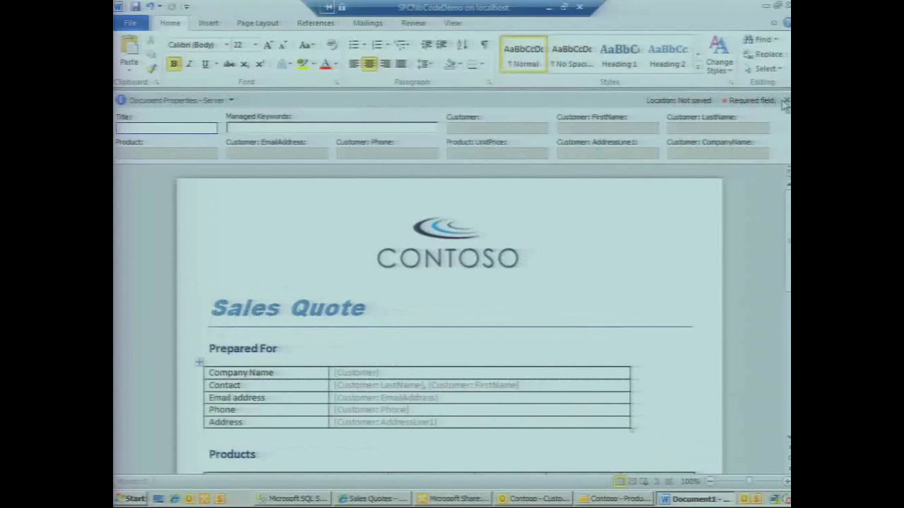
{"action": "left_click", "coordinate": [785, 100]}
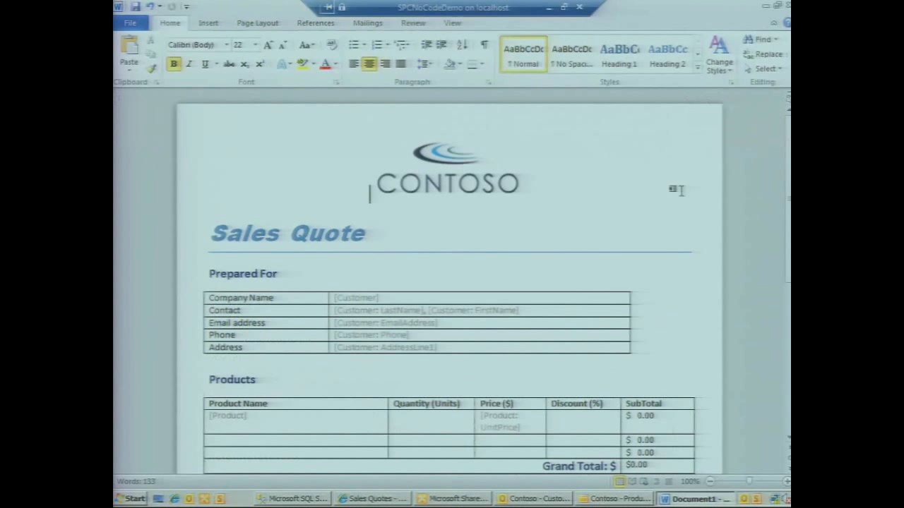
Fill the quote's Customer field from external data, sorting customers by last name and choosing the Trey Research contact with key 7.
{"action": "left_click_drag", "start_coordinate": [784, 157], "coordinate": [789, 176]}
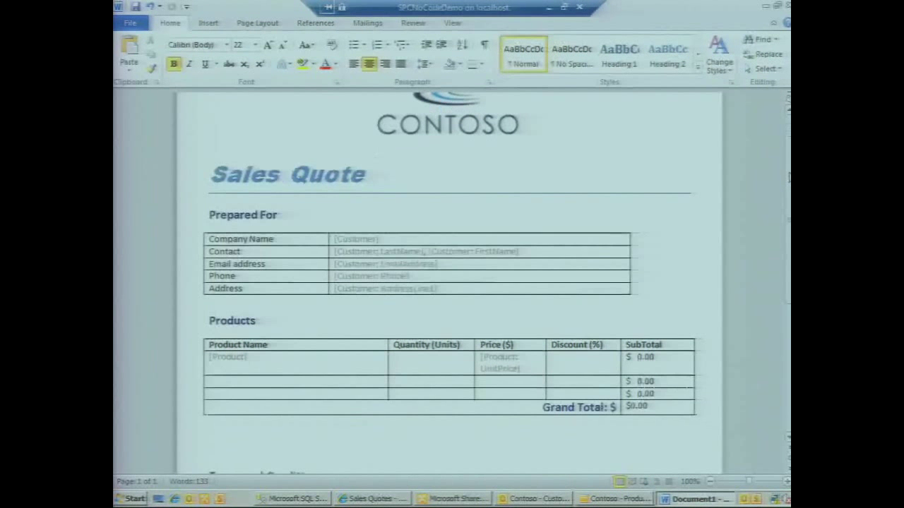
{"action": "left_click", "coordinate": [348, 240]}
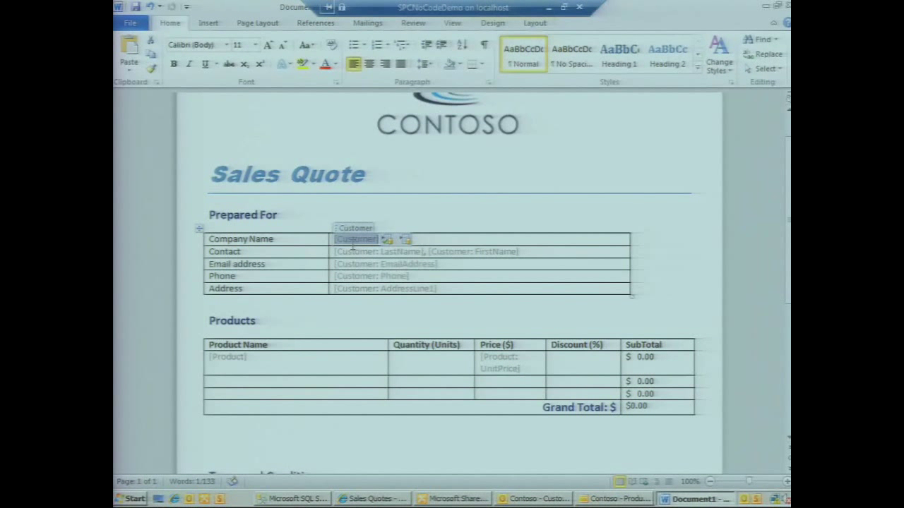
{"action": "left_click", "coordinate": [406, 241]}
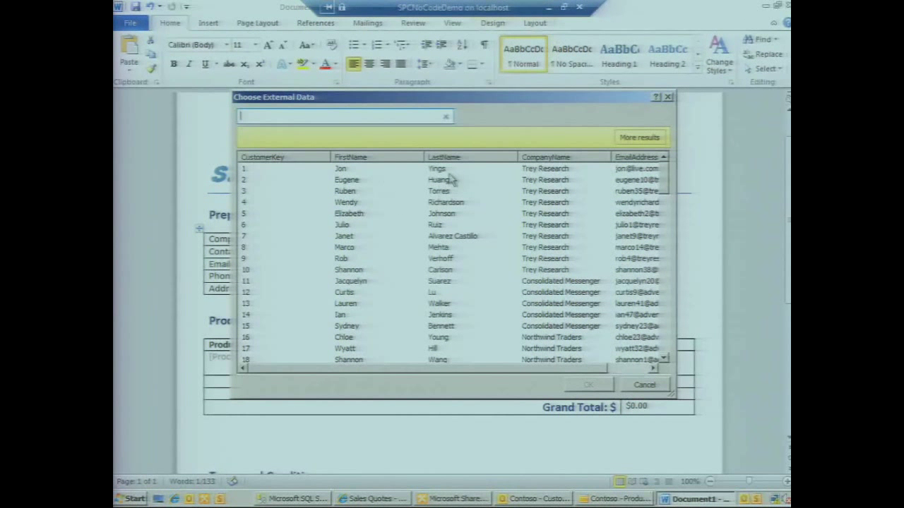
{"action": "left_click", "coordinate": [439, 159]}
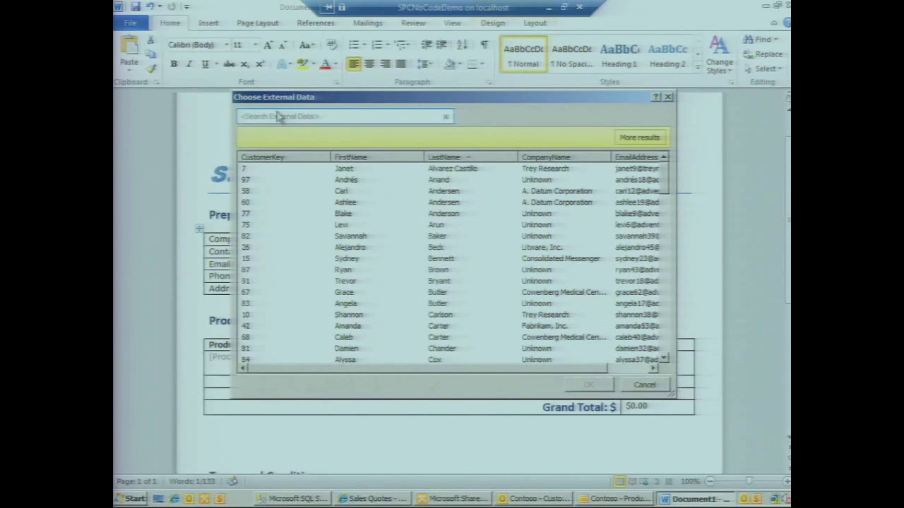
{"action": "left_click", "coordinate": [400, 174]}
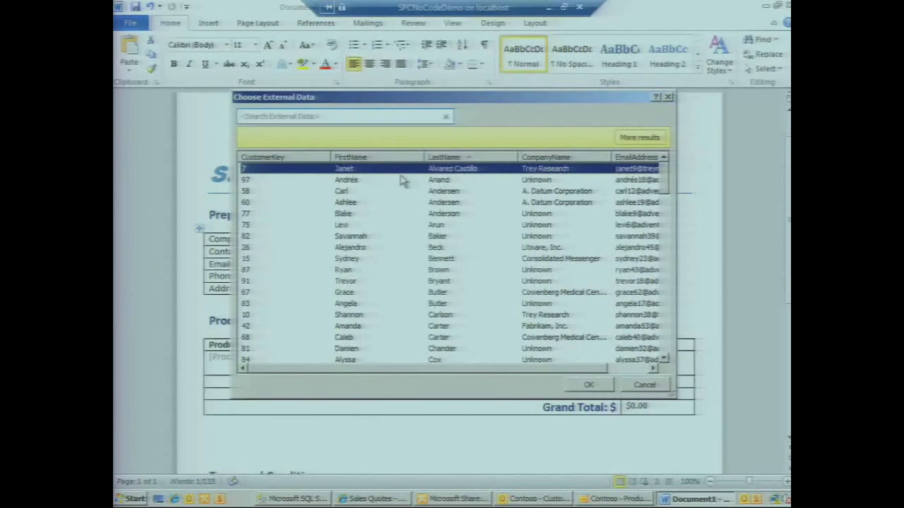
{"action": "double_click", "coordinate": [471, 170]}
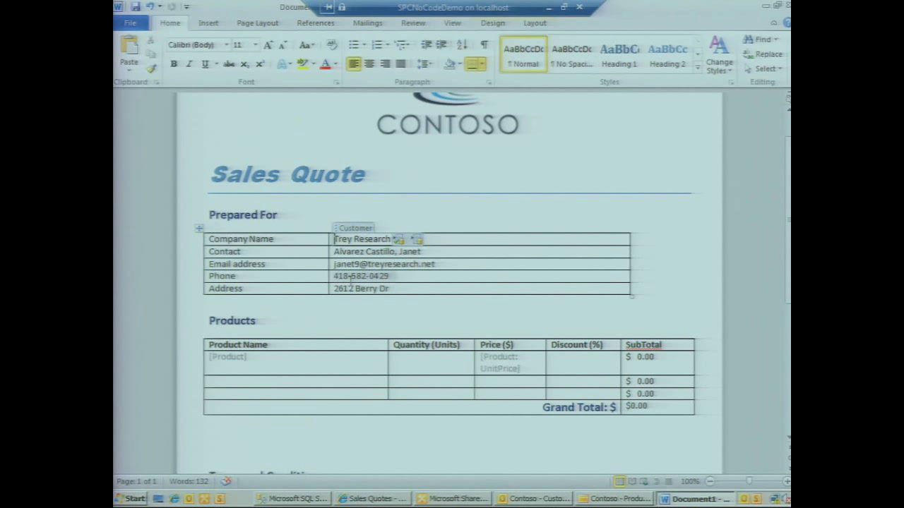
Fill the first Product field from external data with Contoso Electrocardiogram EKGL5.
{"action": "left_click", "coordinate": [219, 358]}
{"action": "left_click", "coordinate": [279, 359]}
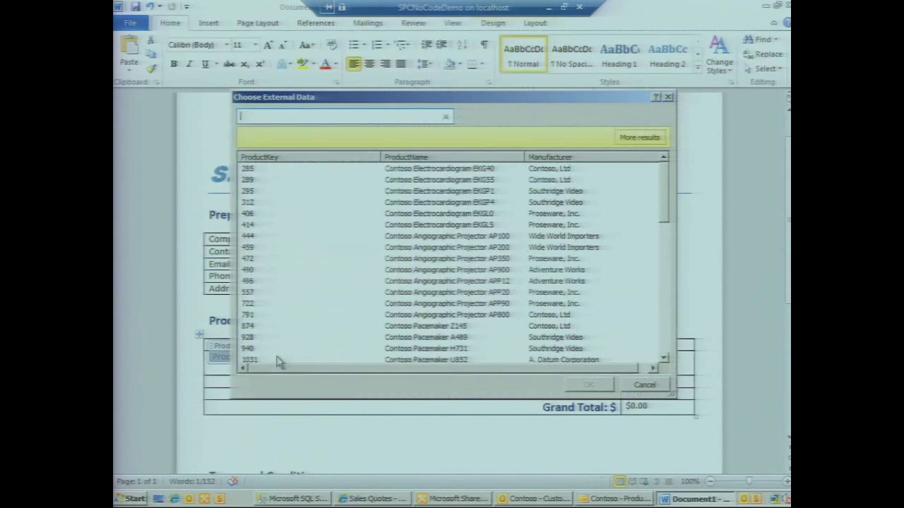
{"action": "double_click", "coordinate": [410, 226]}
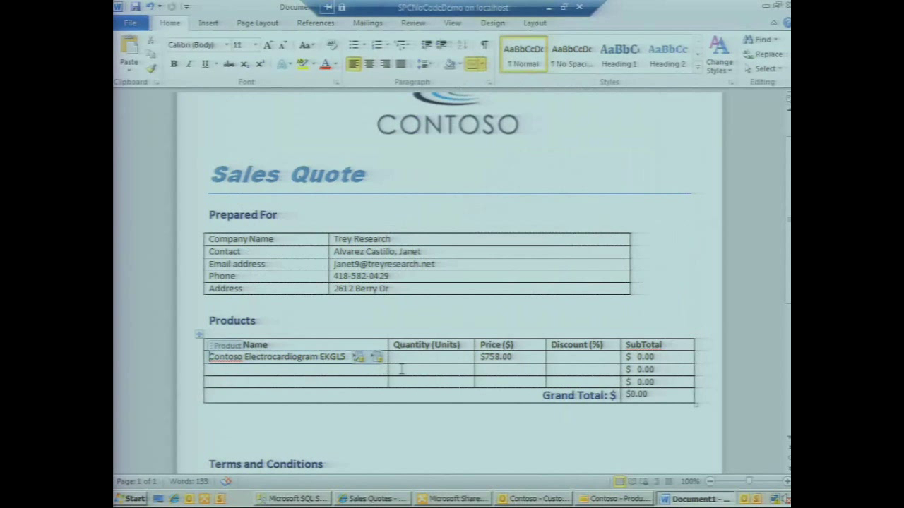
Set the first product row's quantity to 5 units and its discount to 10 percent.
{"action": "left_click", "coordinate": [404, 358]}
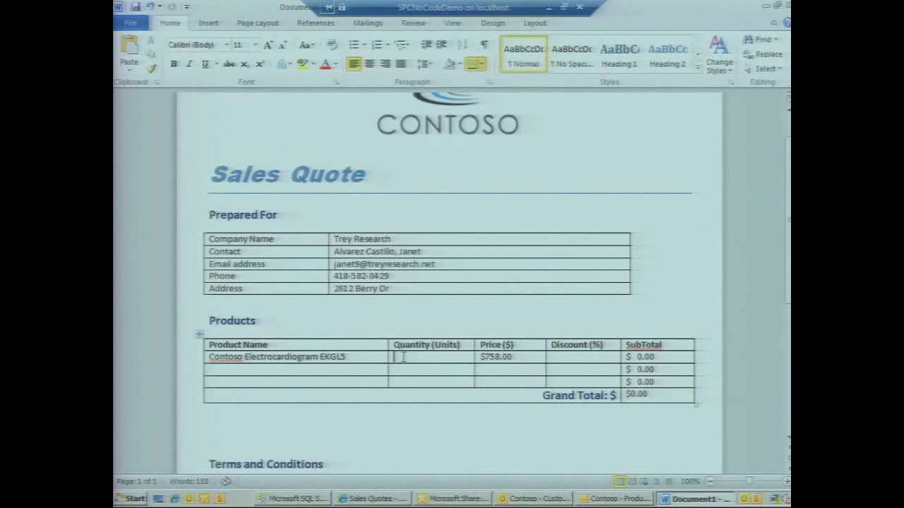
{"action": "type", "text": "5"}
{"action": "left_click", "coordinate": [556, 363]}
{"action": "type", "text": "10"}
Update the first row's SubTotal field and the Grand Total field to recalculate the quote.
{"action": "left_click", "coordinate": [639, 356]}
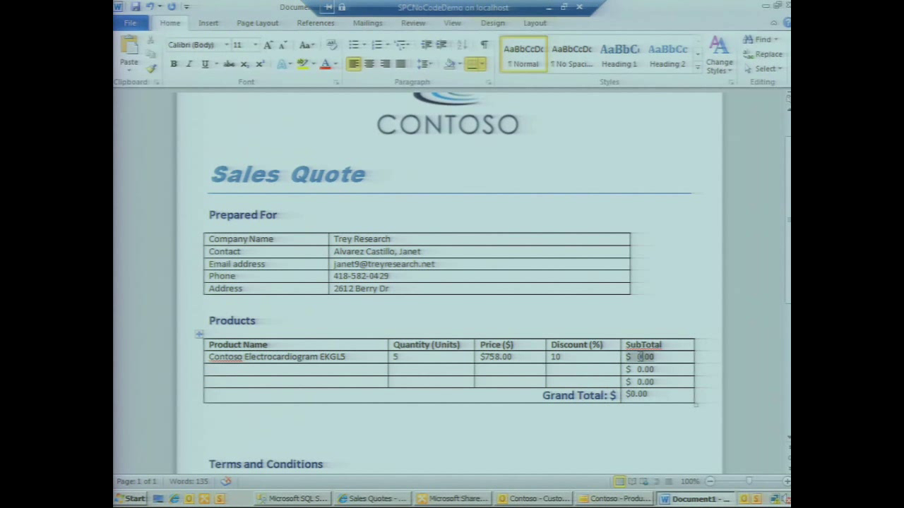
{"action": "key", "text": "F9"}
{"action": "left_click", "coordinate": [627, 394]}
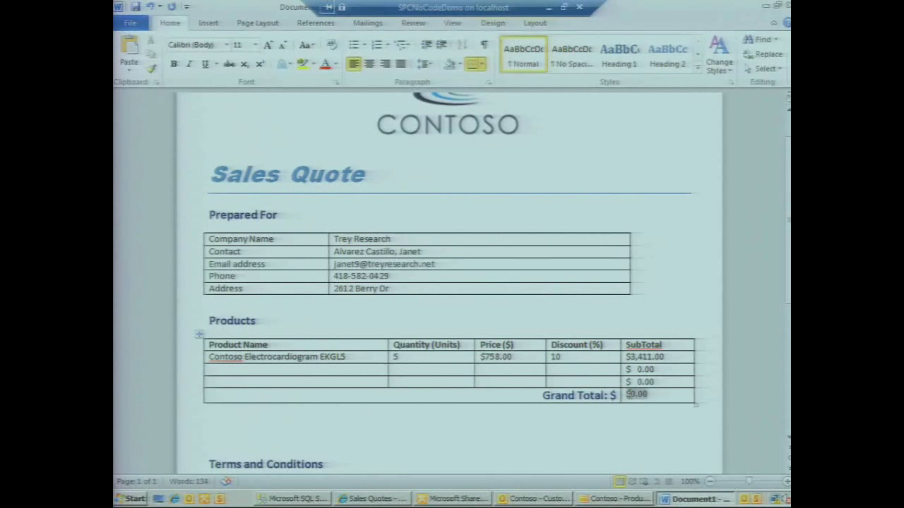
{"action": "key", "text": "F9"}
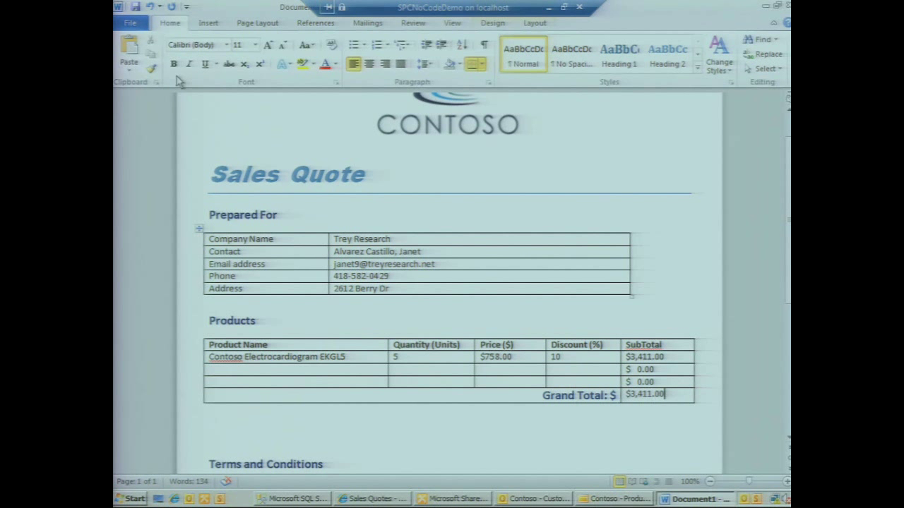
Save the quote to the Sales Quotes library as a Word document named Sales QuoteSPC.
{"action": "left_click", "coordinate": [135, 7]}
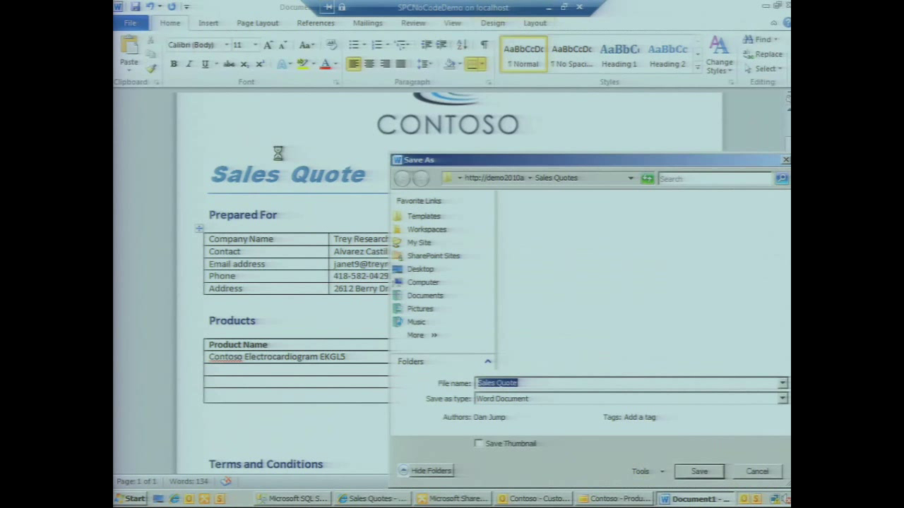
{"action": "left_click", "coordinate": [544, 383]}
{"action": "type", "text": "SPC"}
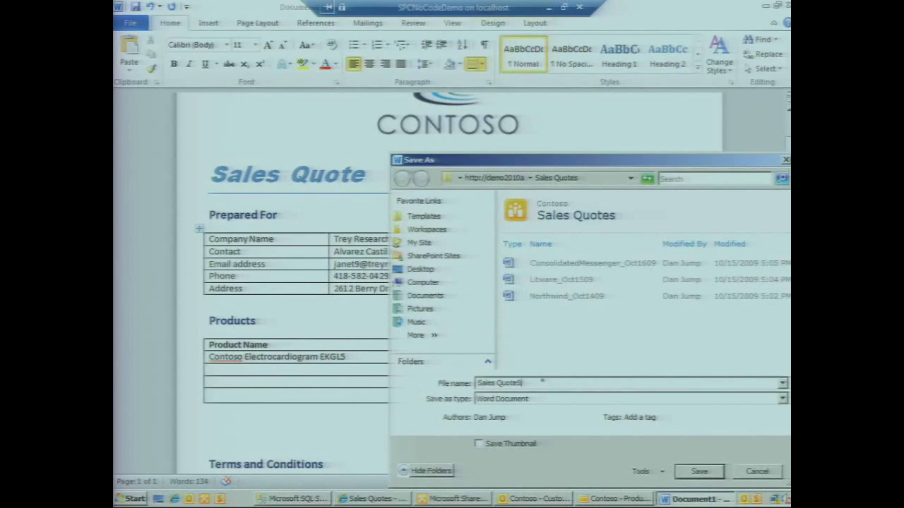
{"action": "left_click", "coordinate": [710, 475]}
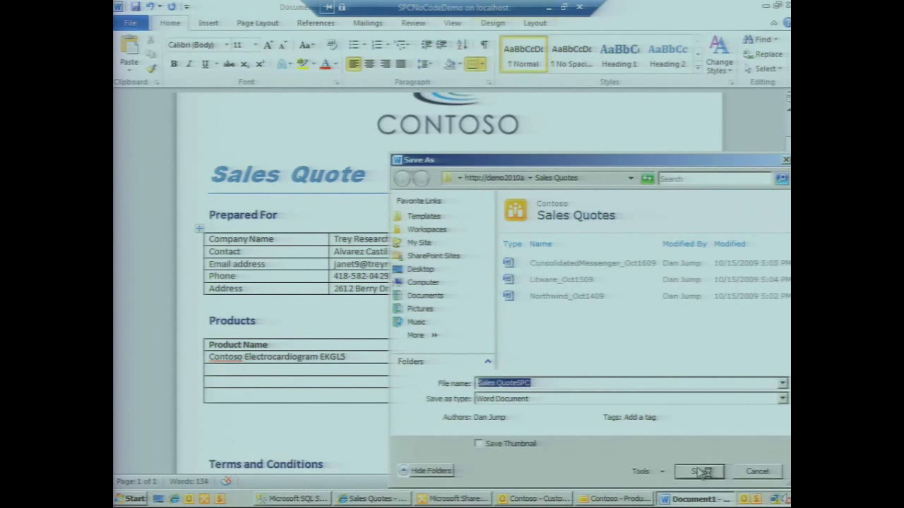
Close the quote and, back in the Sales Quotes library in Internet Explorer, check the new document's customer and product columns.
{"action": "left_click", "coordinate": [774, 5]}
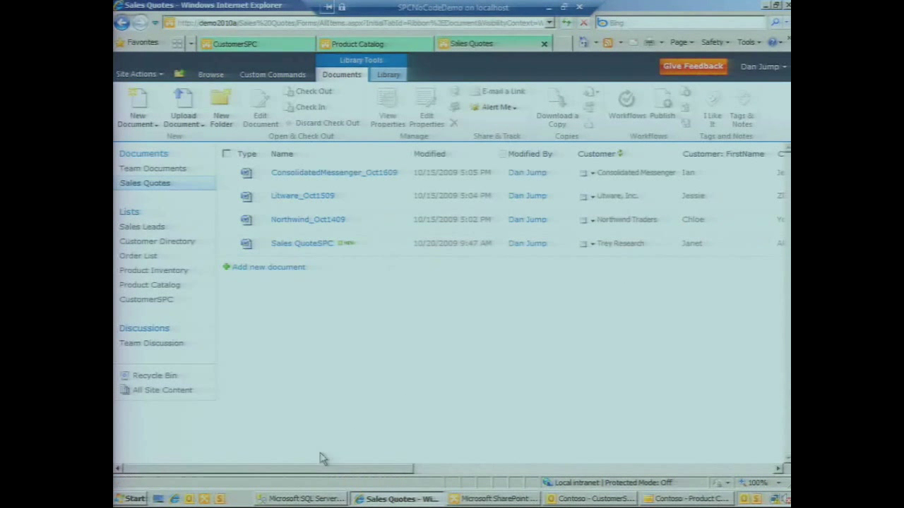
{"action": "left_click_drag", "start_coordinate": [317, 471], "coordinate": [490, 446]}
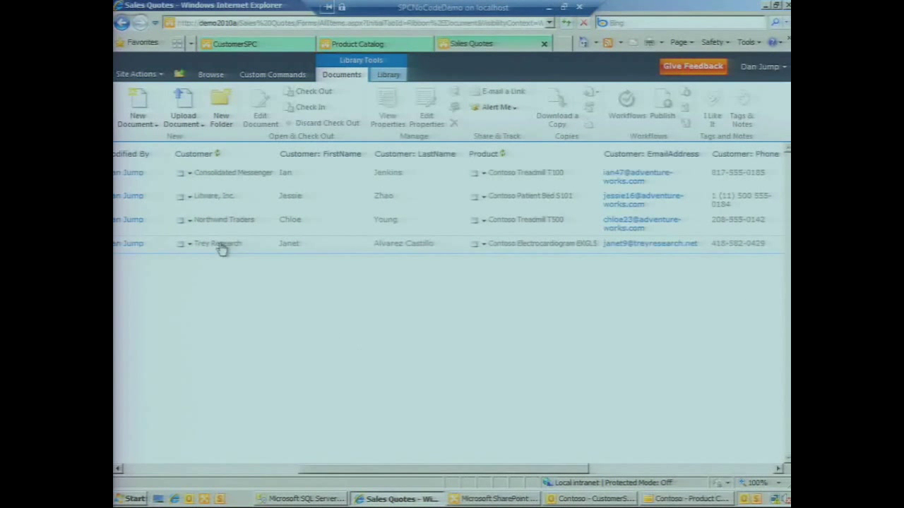